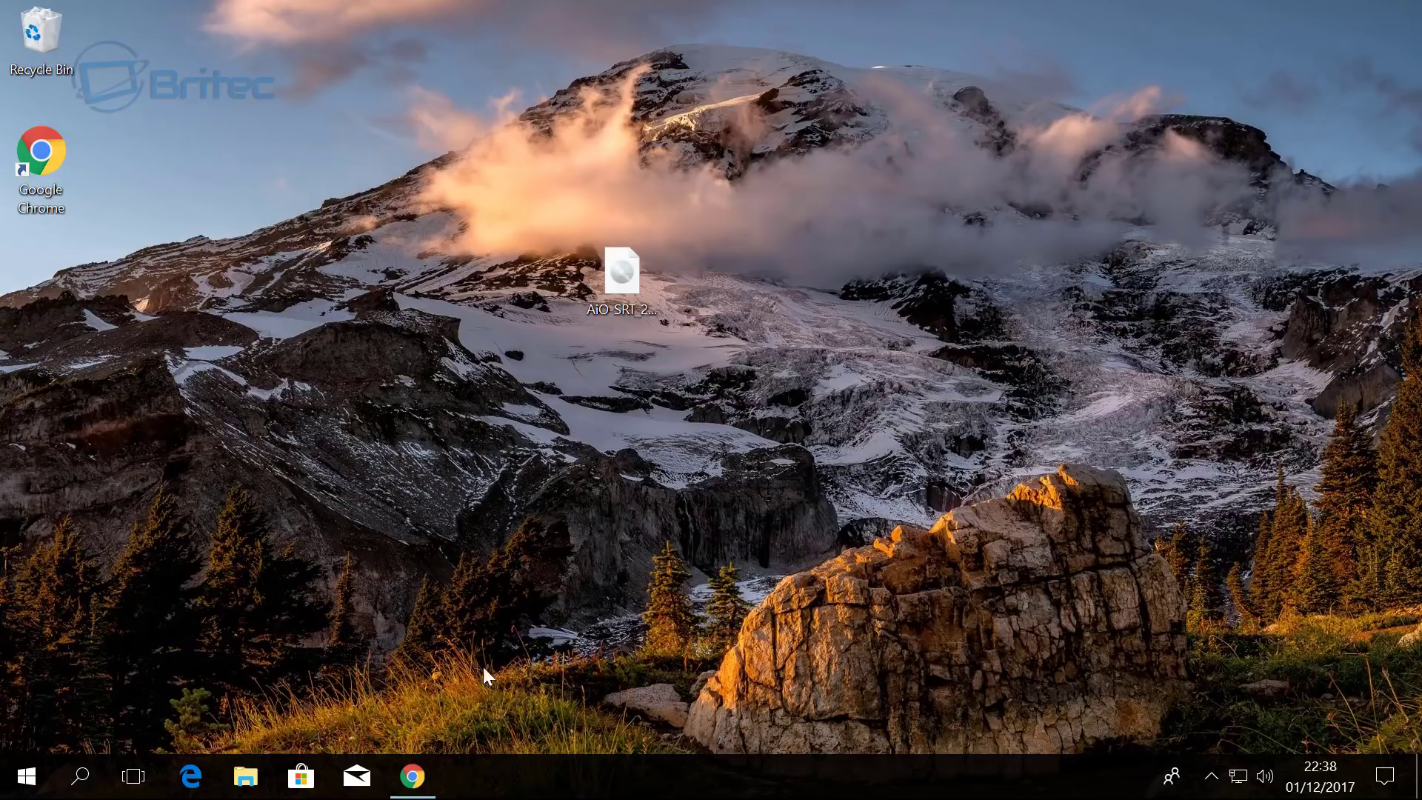
Restore the AiO-SRT page in Chrome and scroll past the donation section to Download and Ordering
click(413, 776)
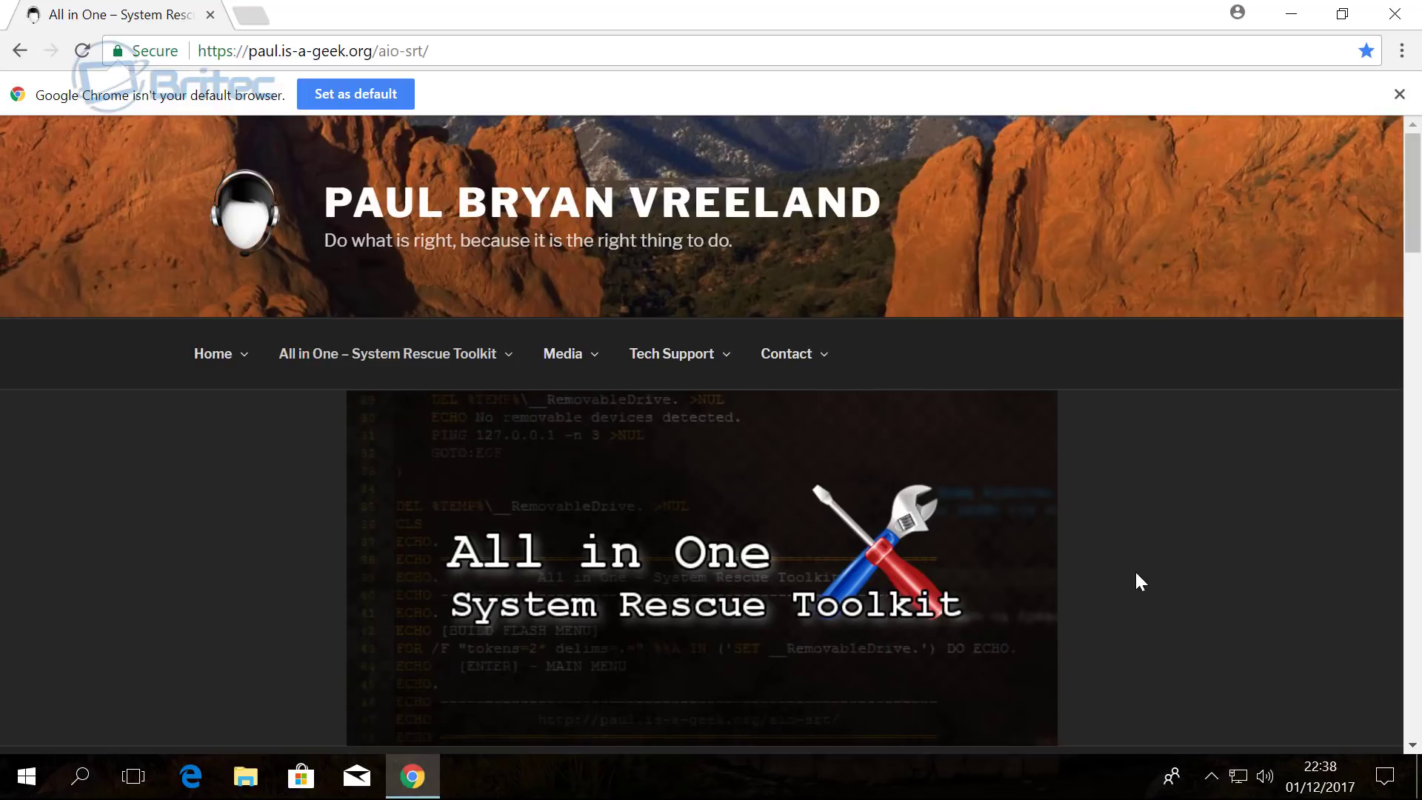
scroll(1137, 574, down, 6)
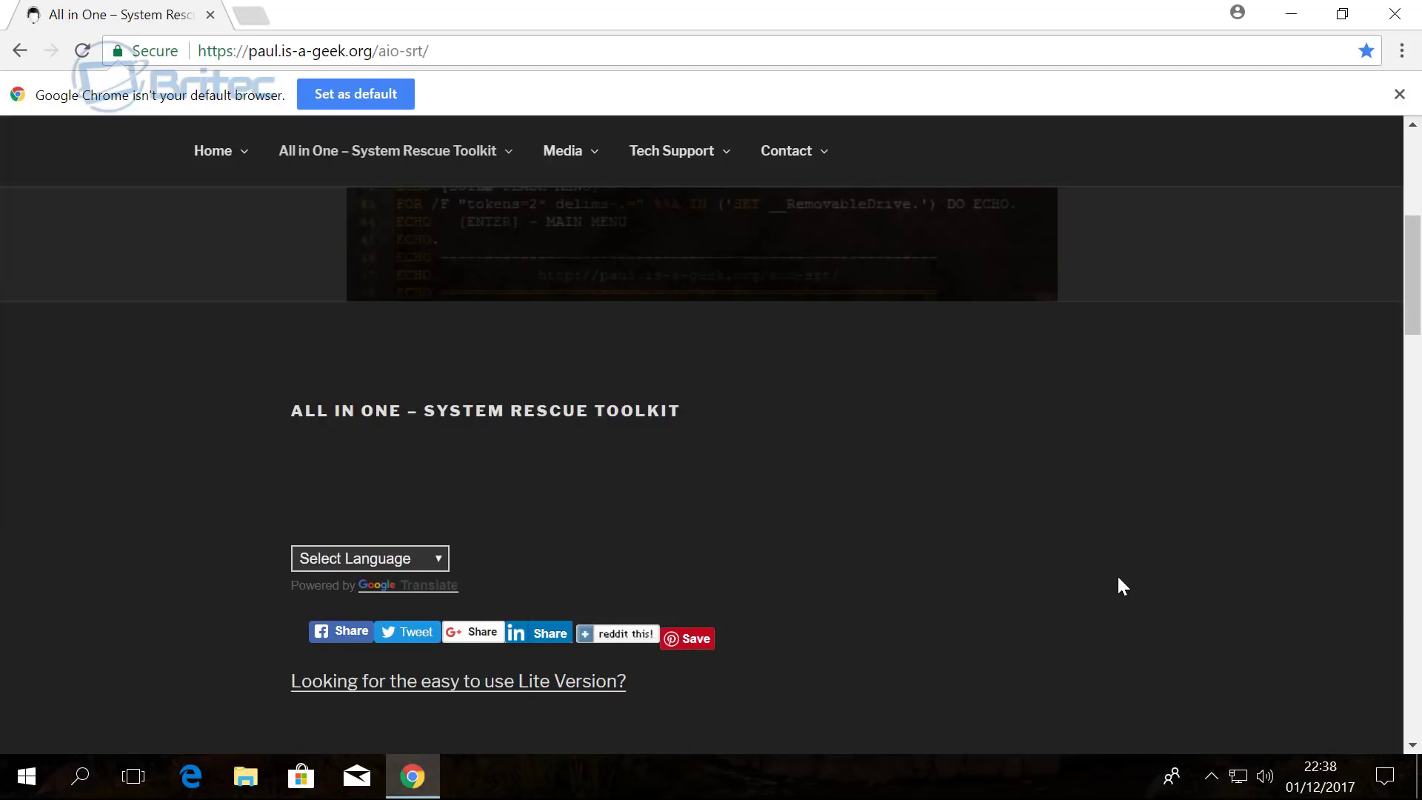
scroll(1117, 583, down, 3)
scroll(606, 629, down, 7)
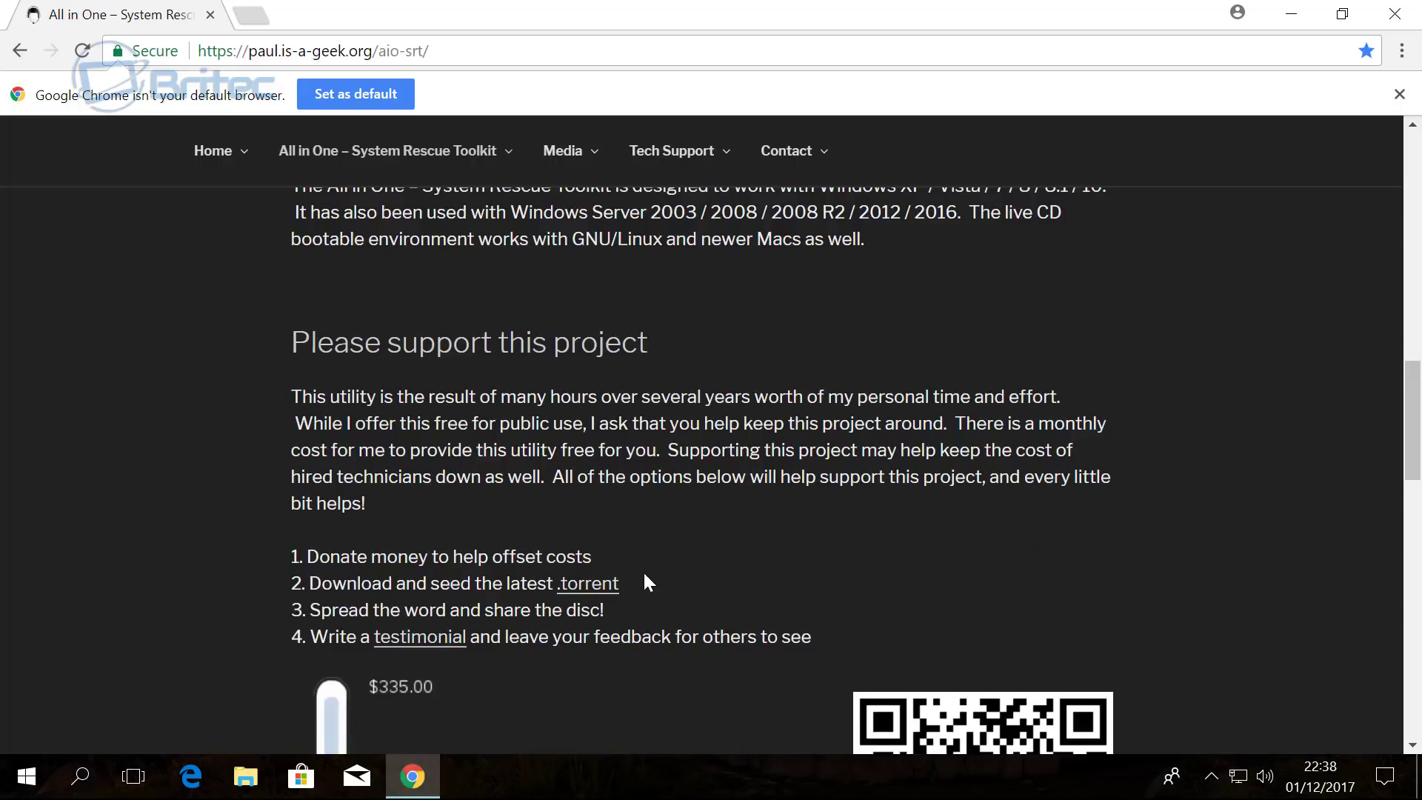
scroll(643, 572, down, 1)
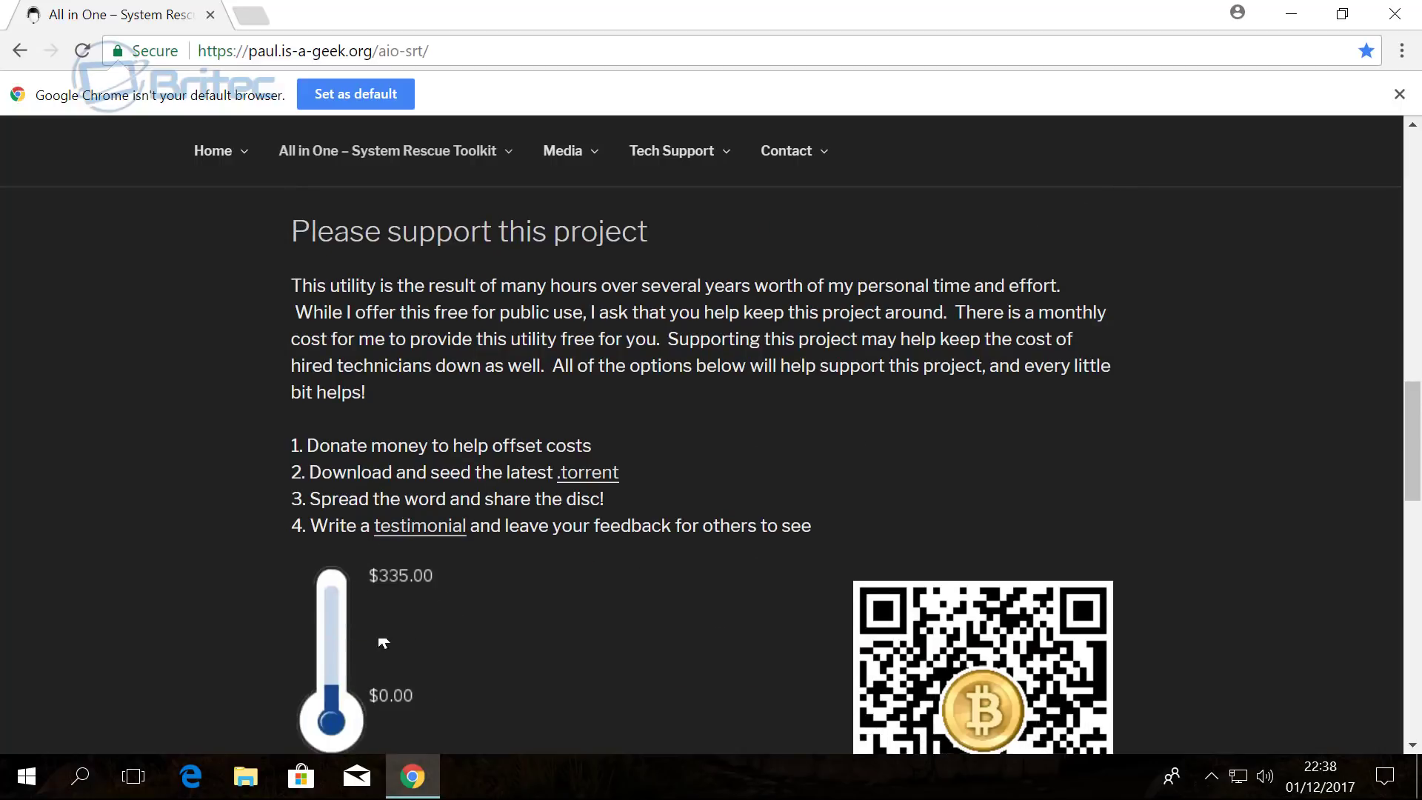
scroll(376, 663, down, 3)
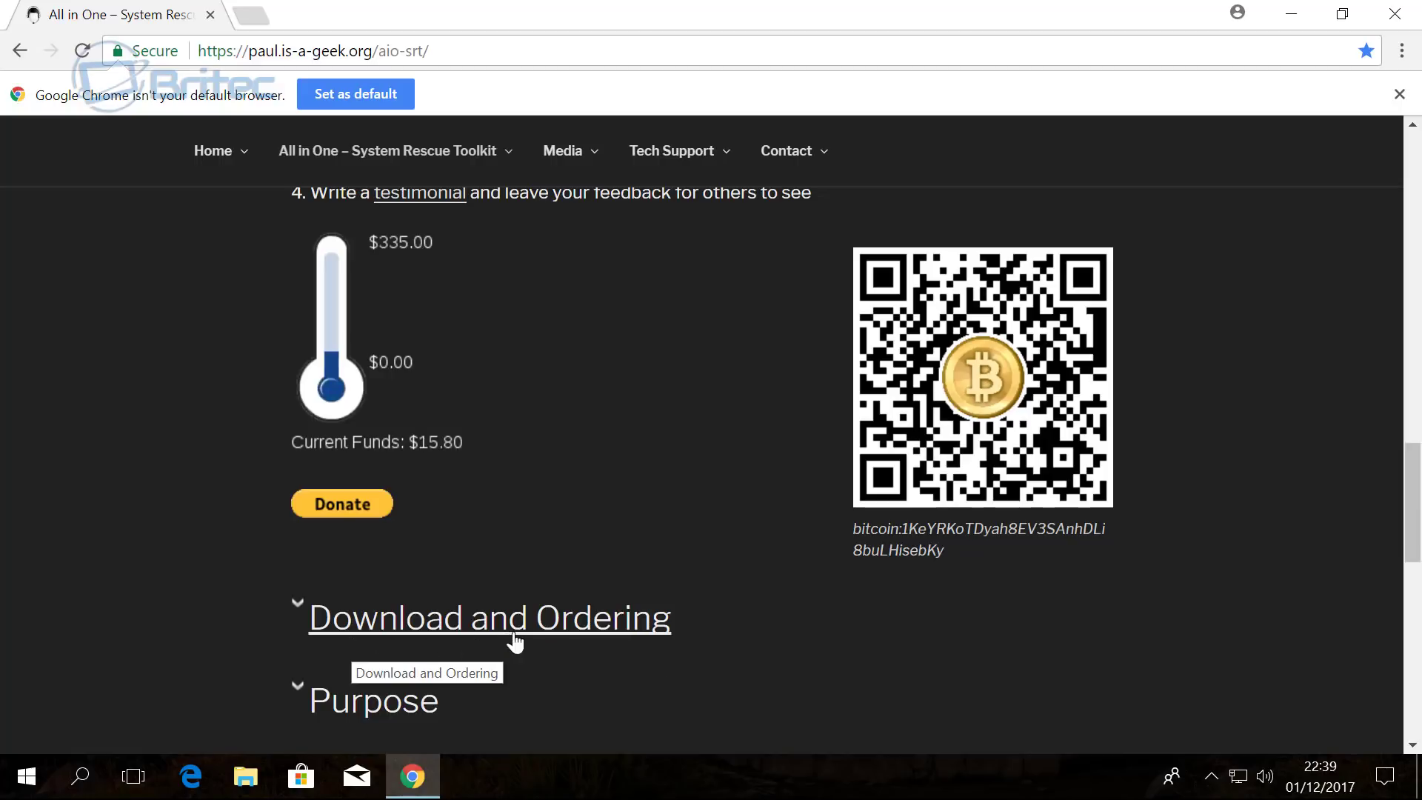
Expand Download and Ordering to show AiO-SRT_2017-05-26.iso (665 MB) with its MD5 and SHA-1 checksums
scroll(519, 638, down, 1)
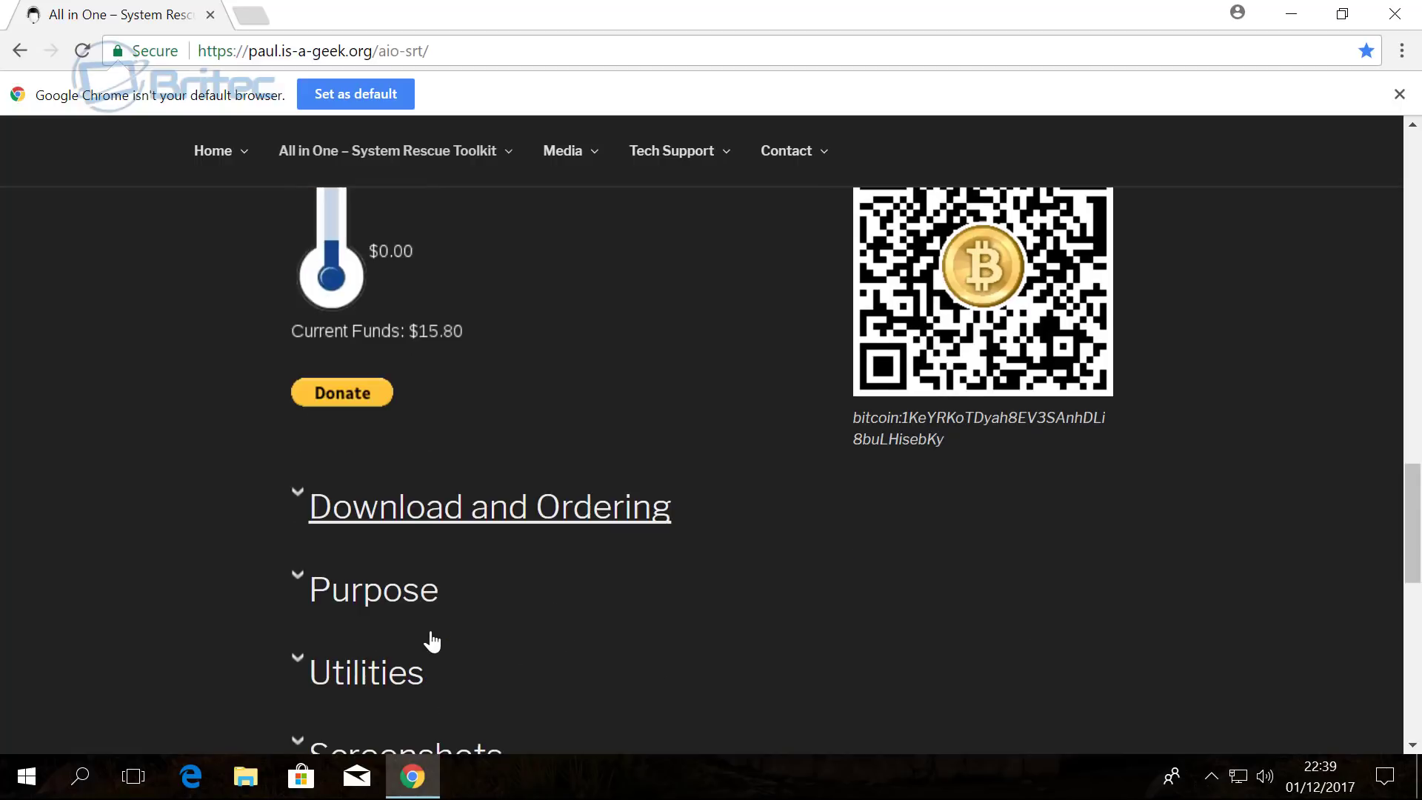
click(374, 511)
scroll(563, 609, down, 3)
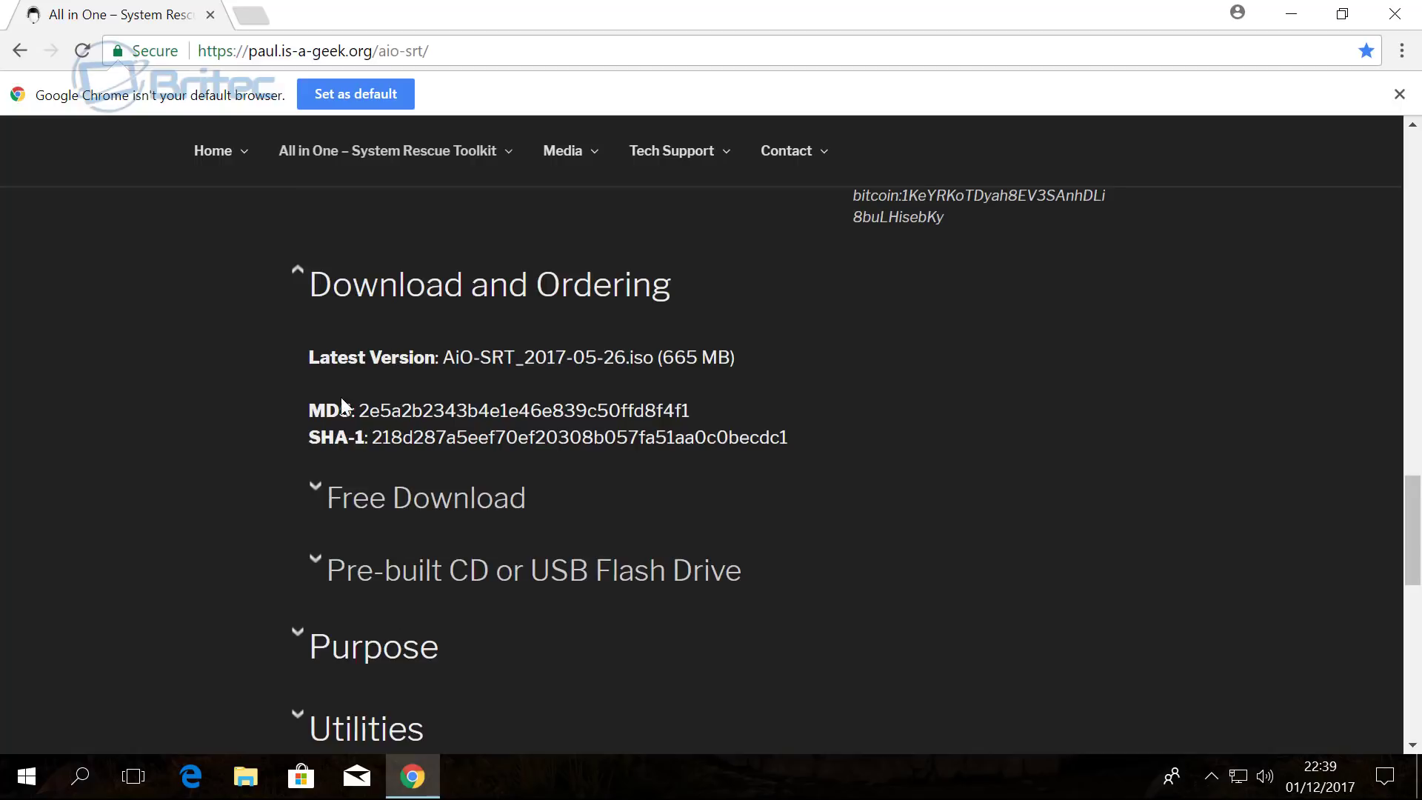
scroll(540, 606, up, 7)
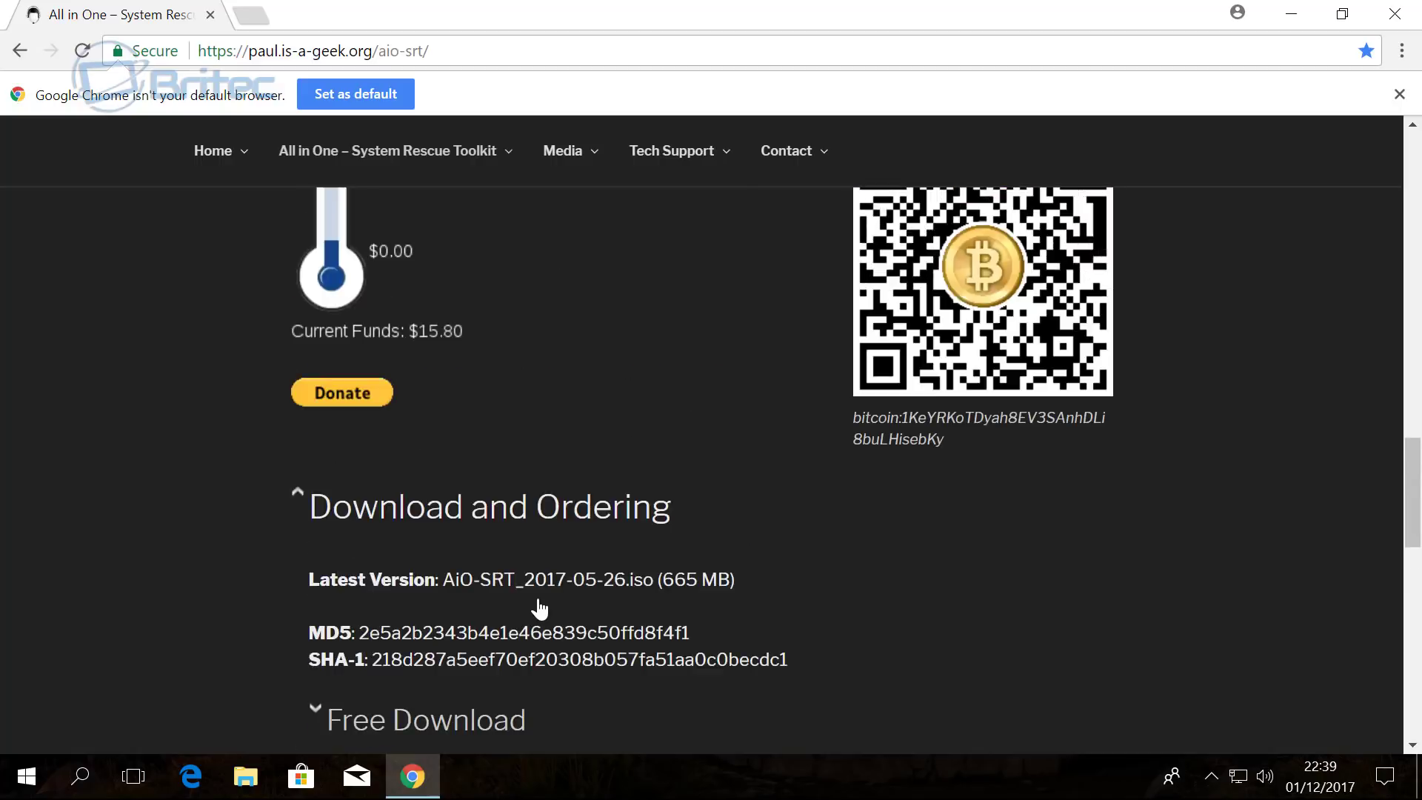
scroll(921, 519, up, 10)
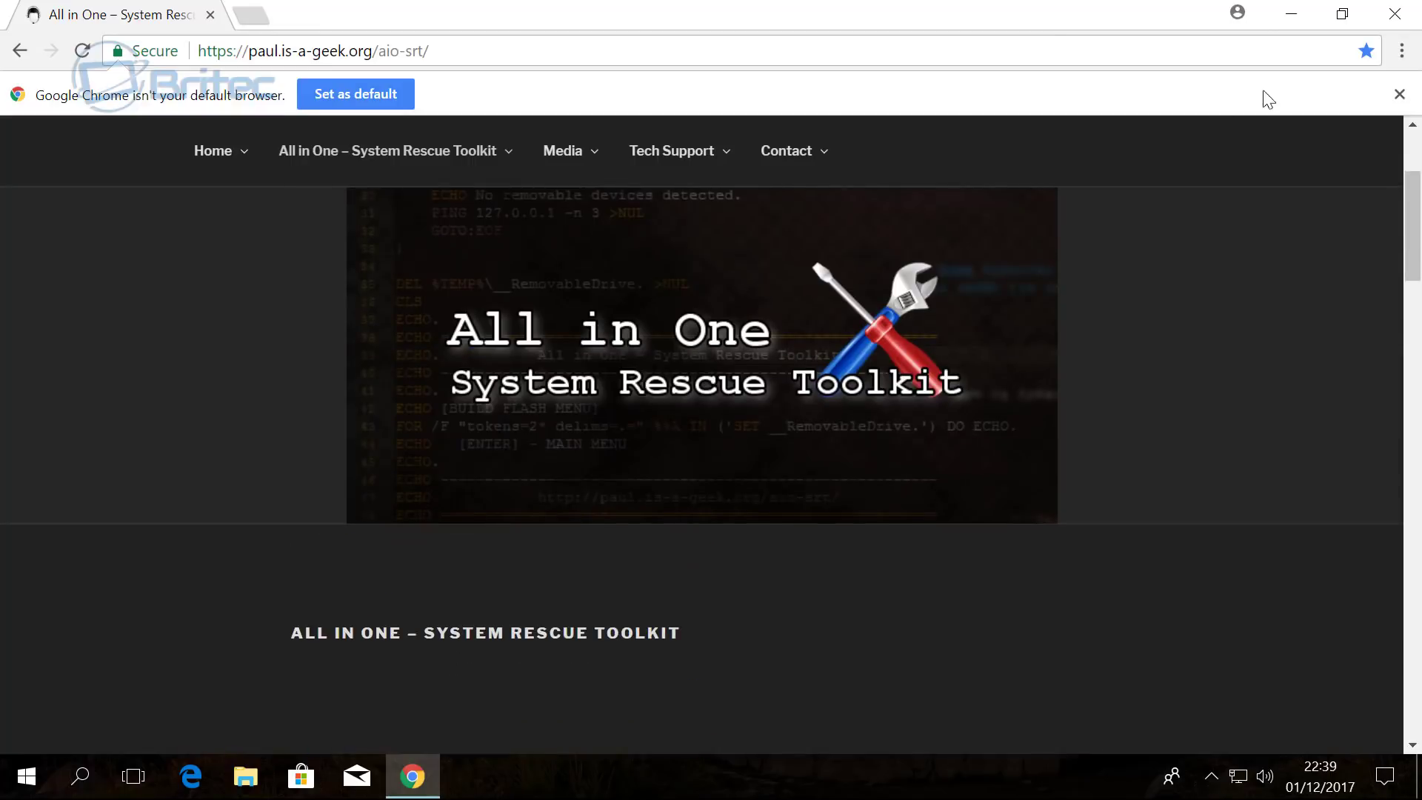
click(1291, 15)
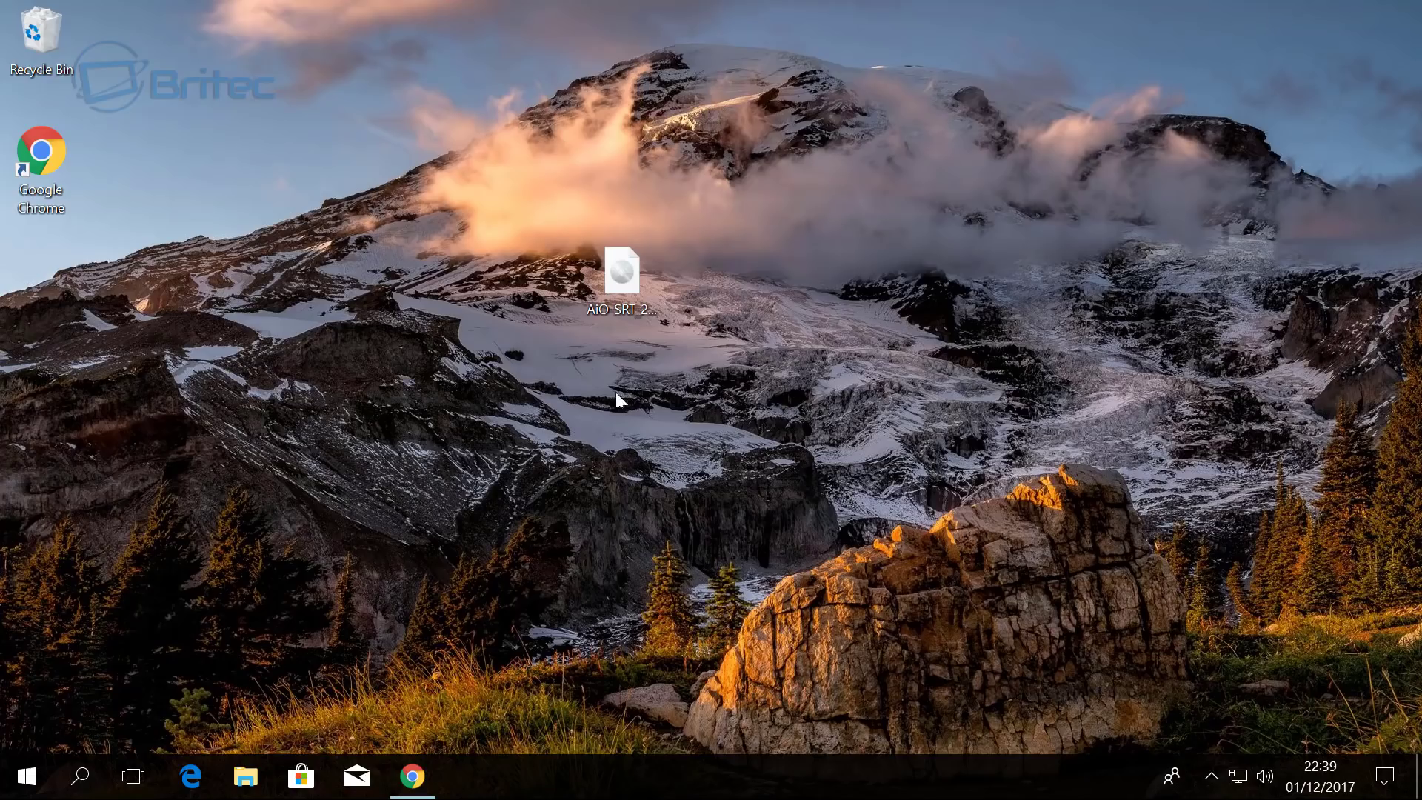
click(620, 282)
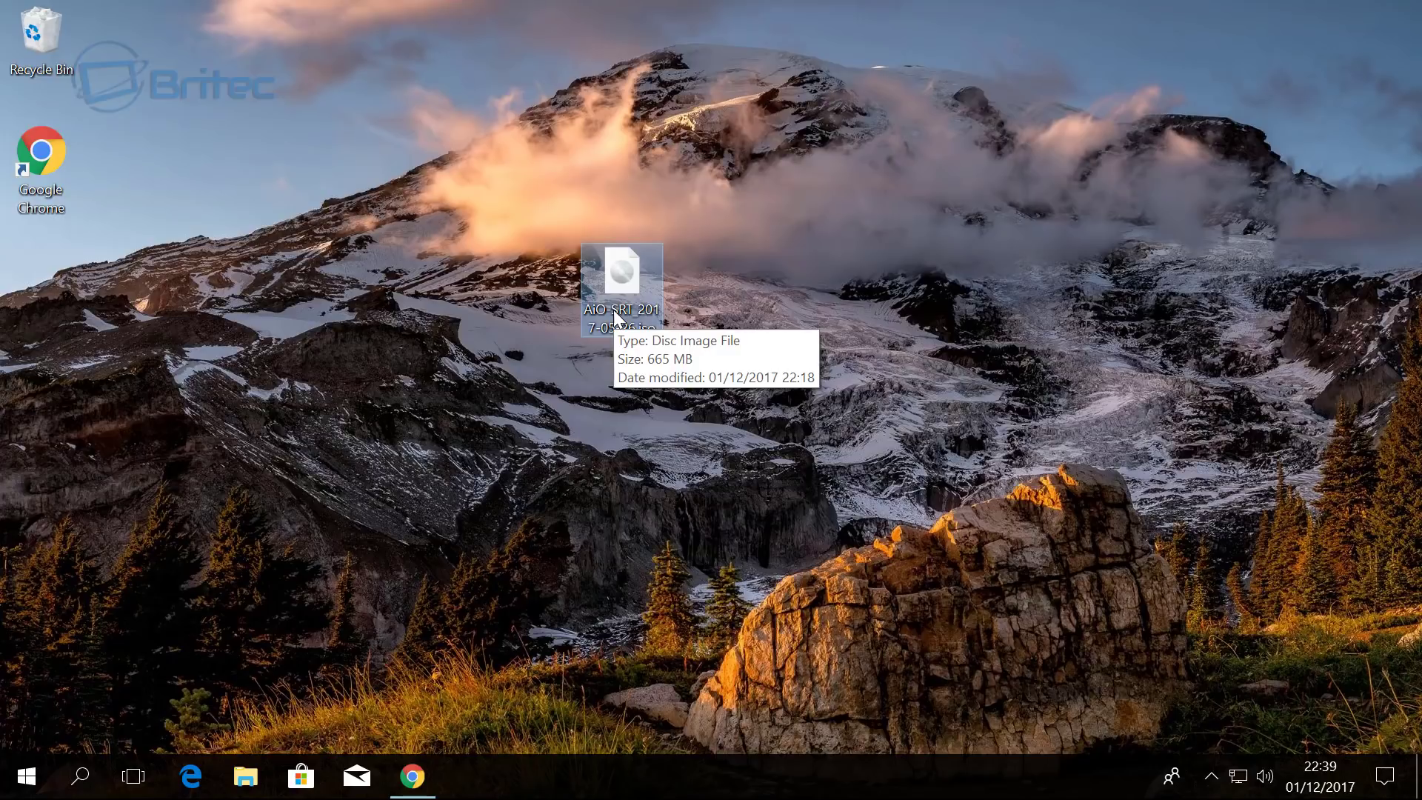
click(656, 436)
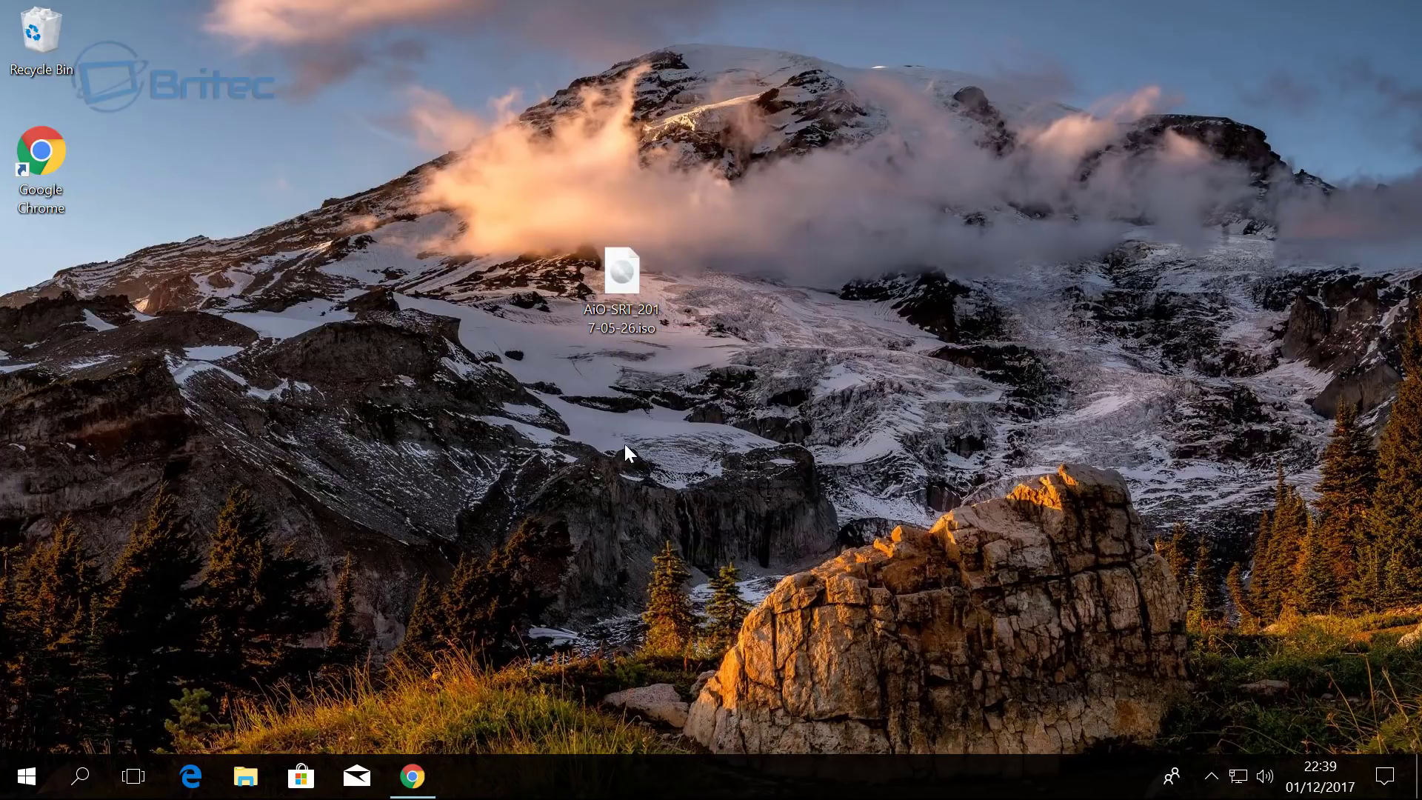
click(247, 778)
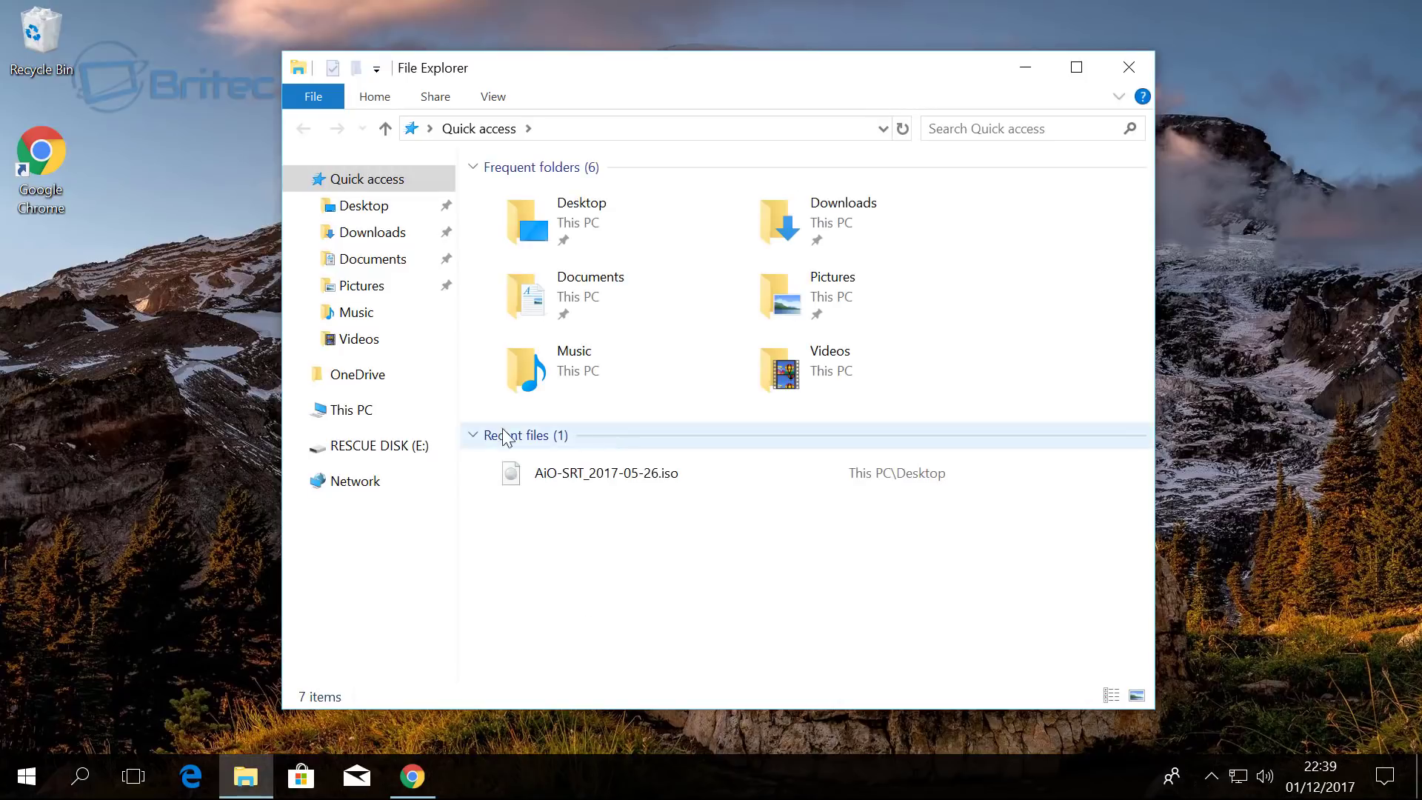
click(376, 445)
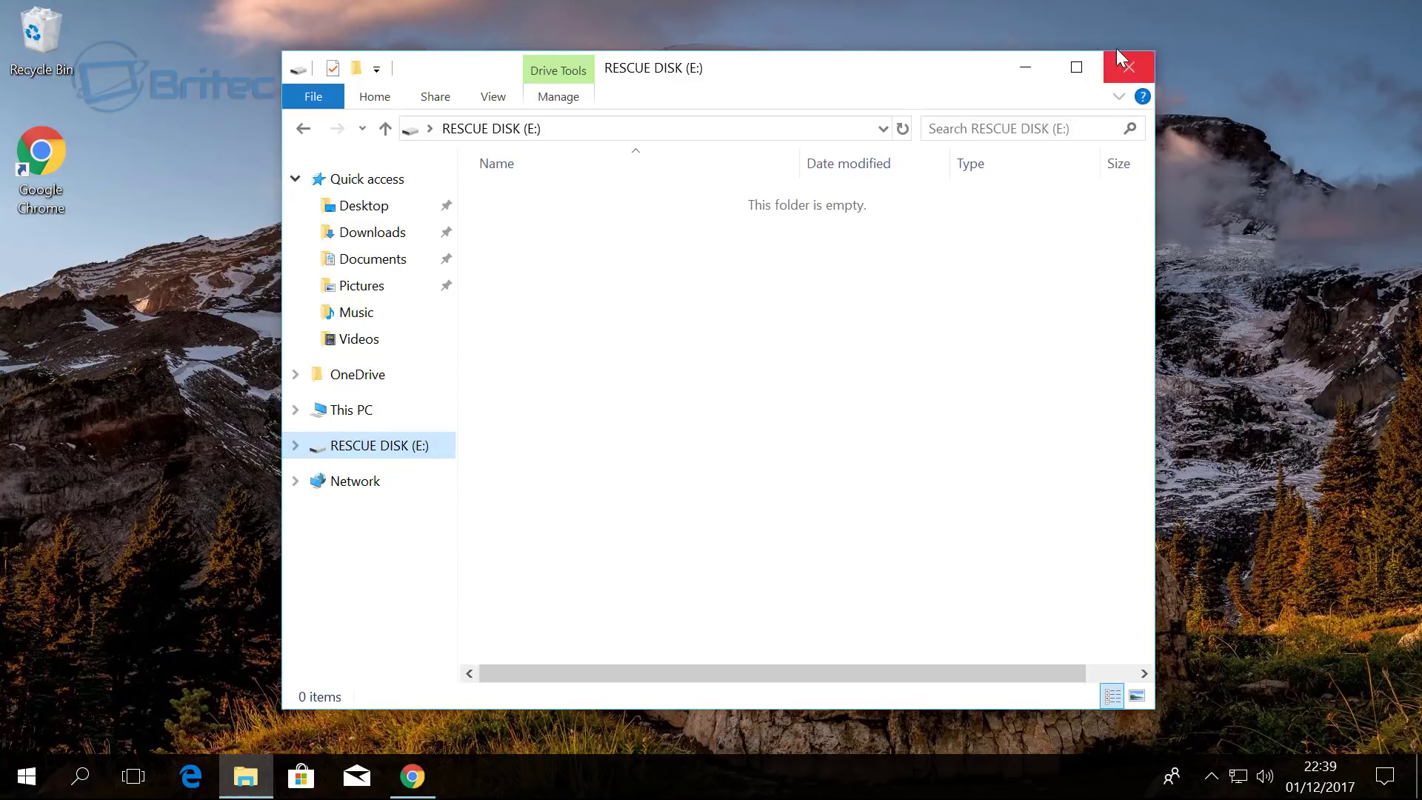
click(1127, 67)
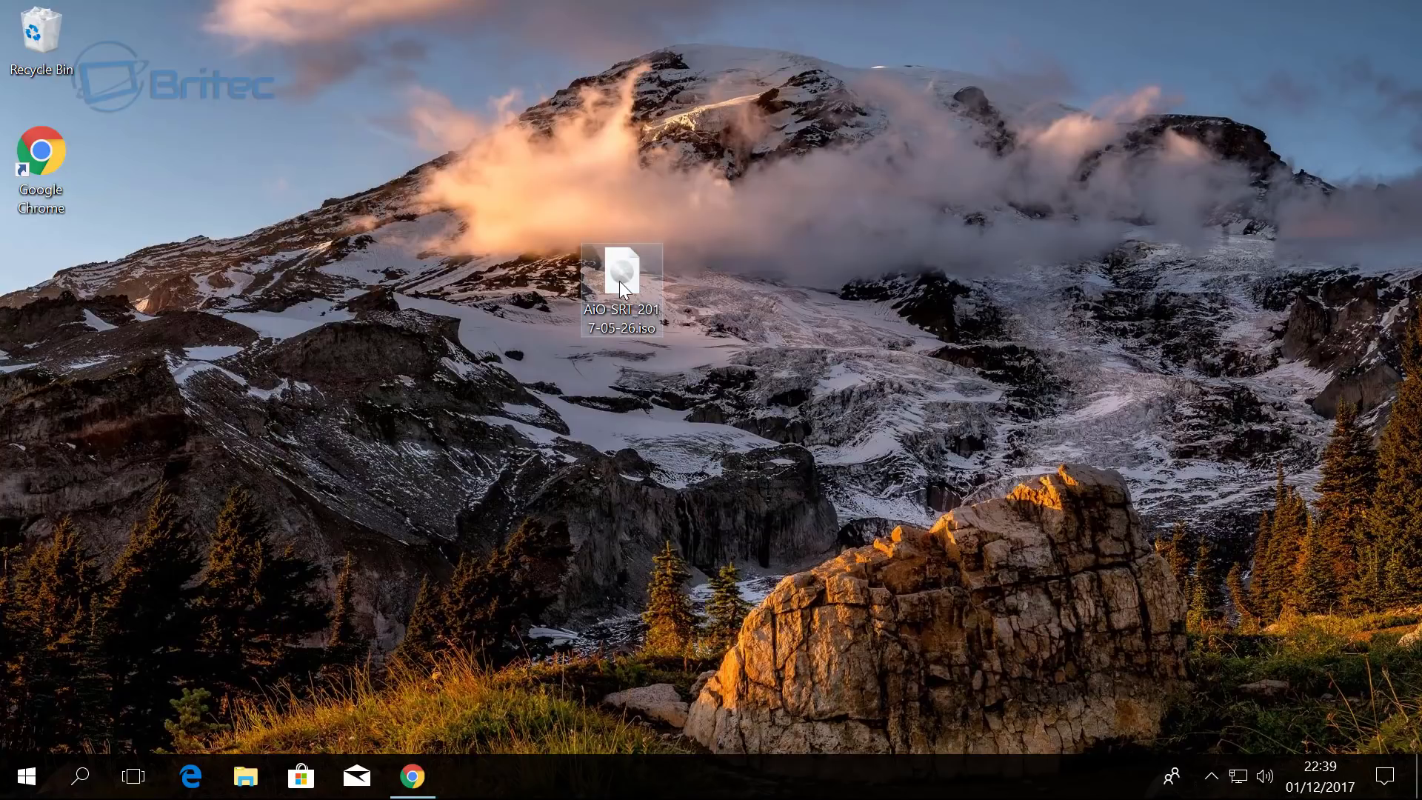
mouse_move(620, 273)
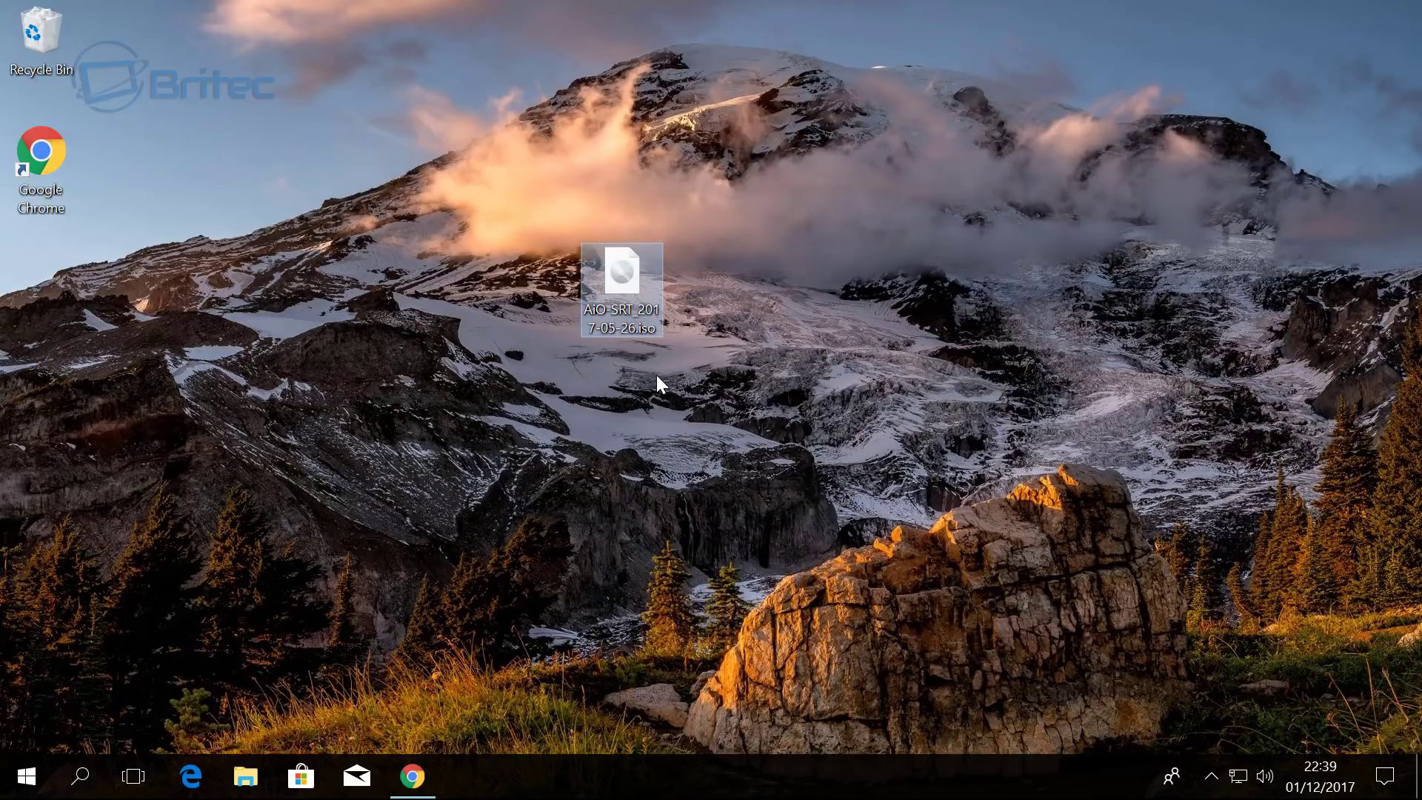
Mount the AiO-SRT .iso as drive F: and launch AiO-SRT.exe from it
right_click(626, 274)
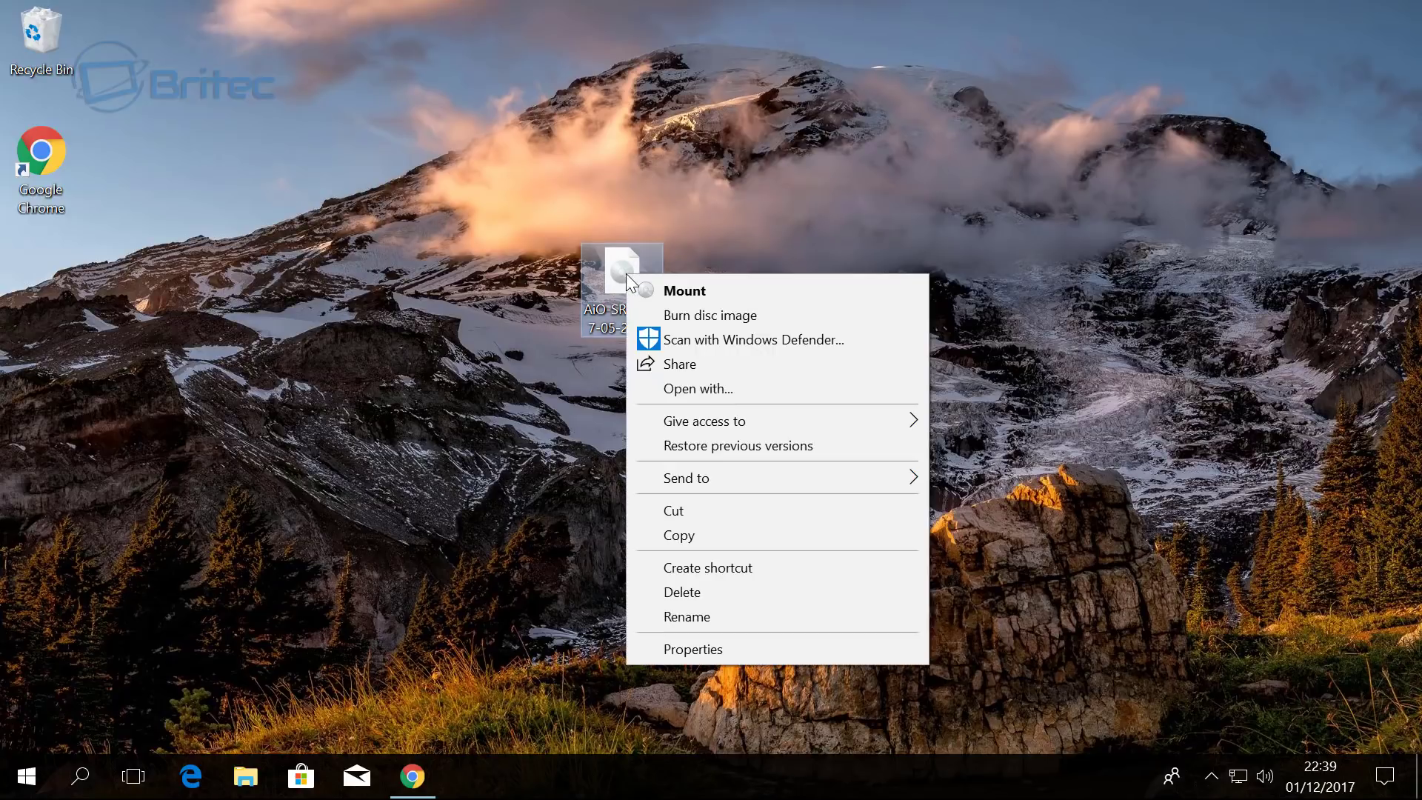
click(672, 292)
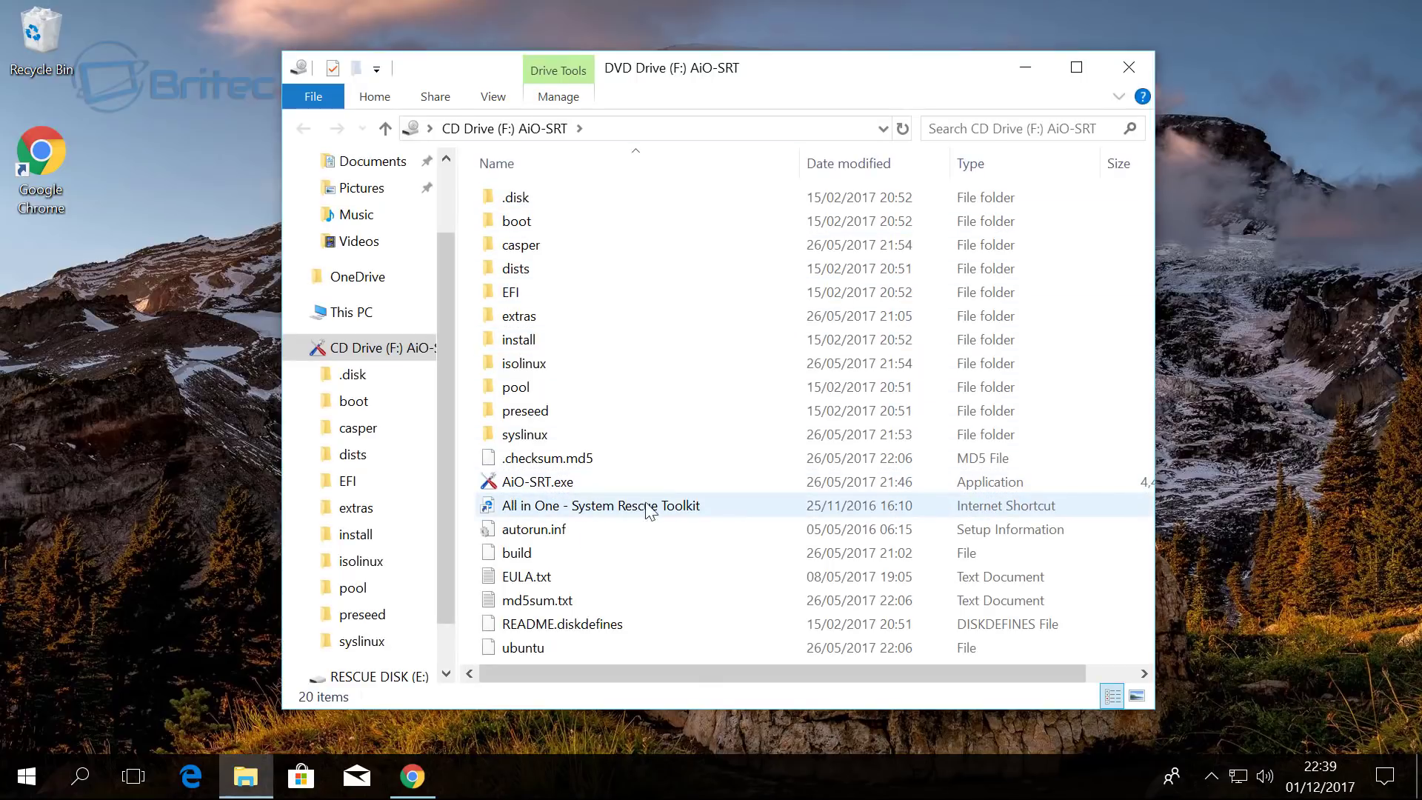
click(563, 489)
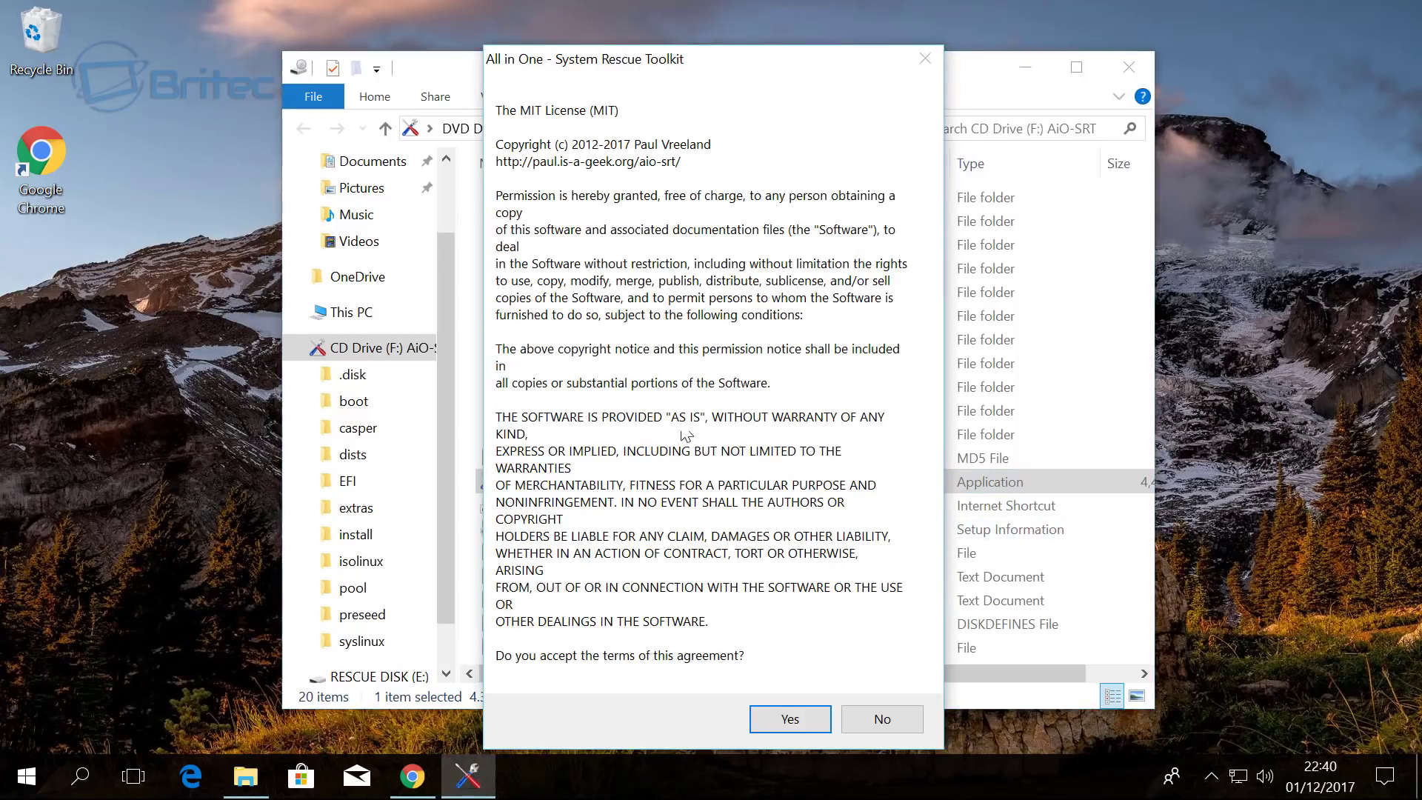
Minimize Explorer and accept the MIT License so the toolkit opens on its System Info tab
click(1041, 72)
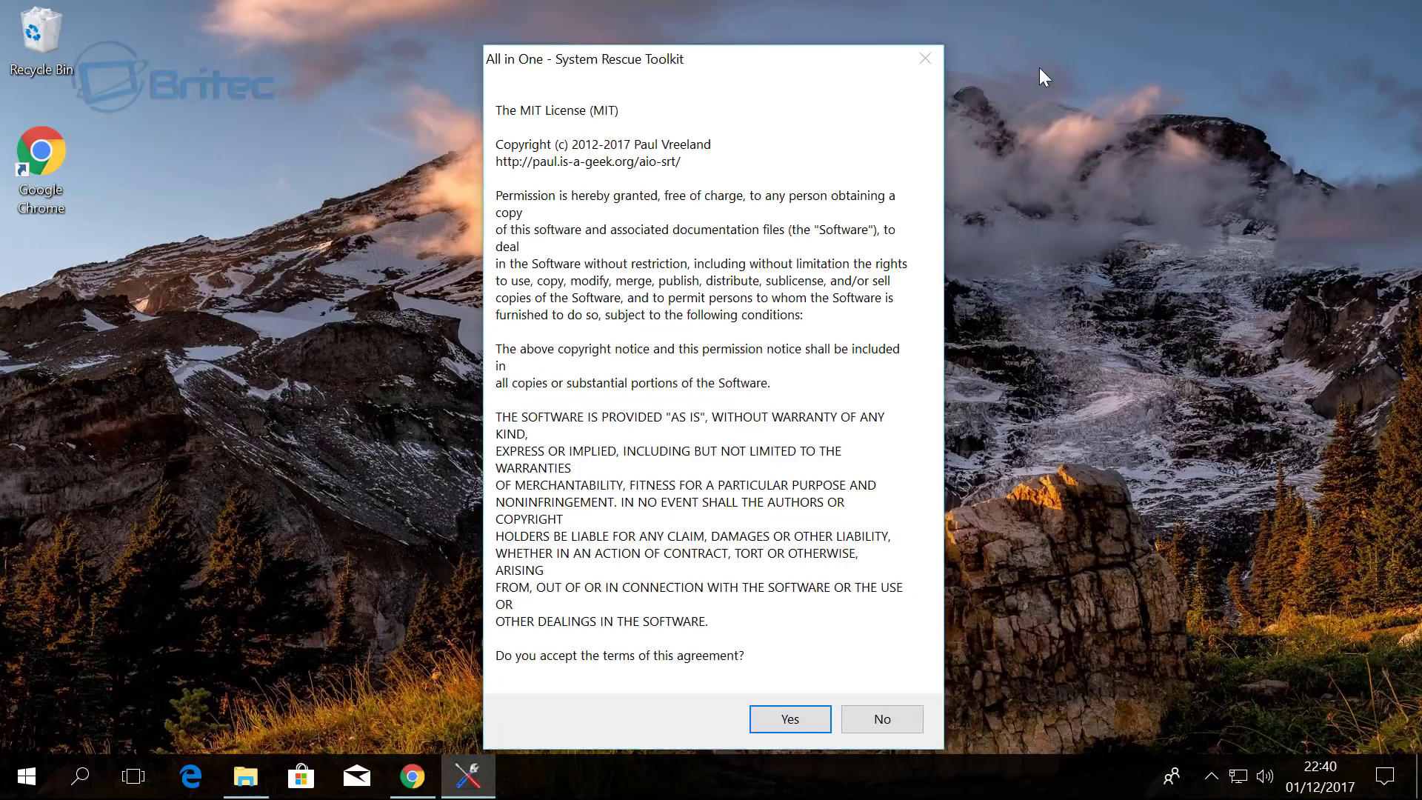
click(789, 719)
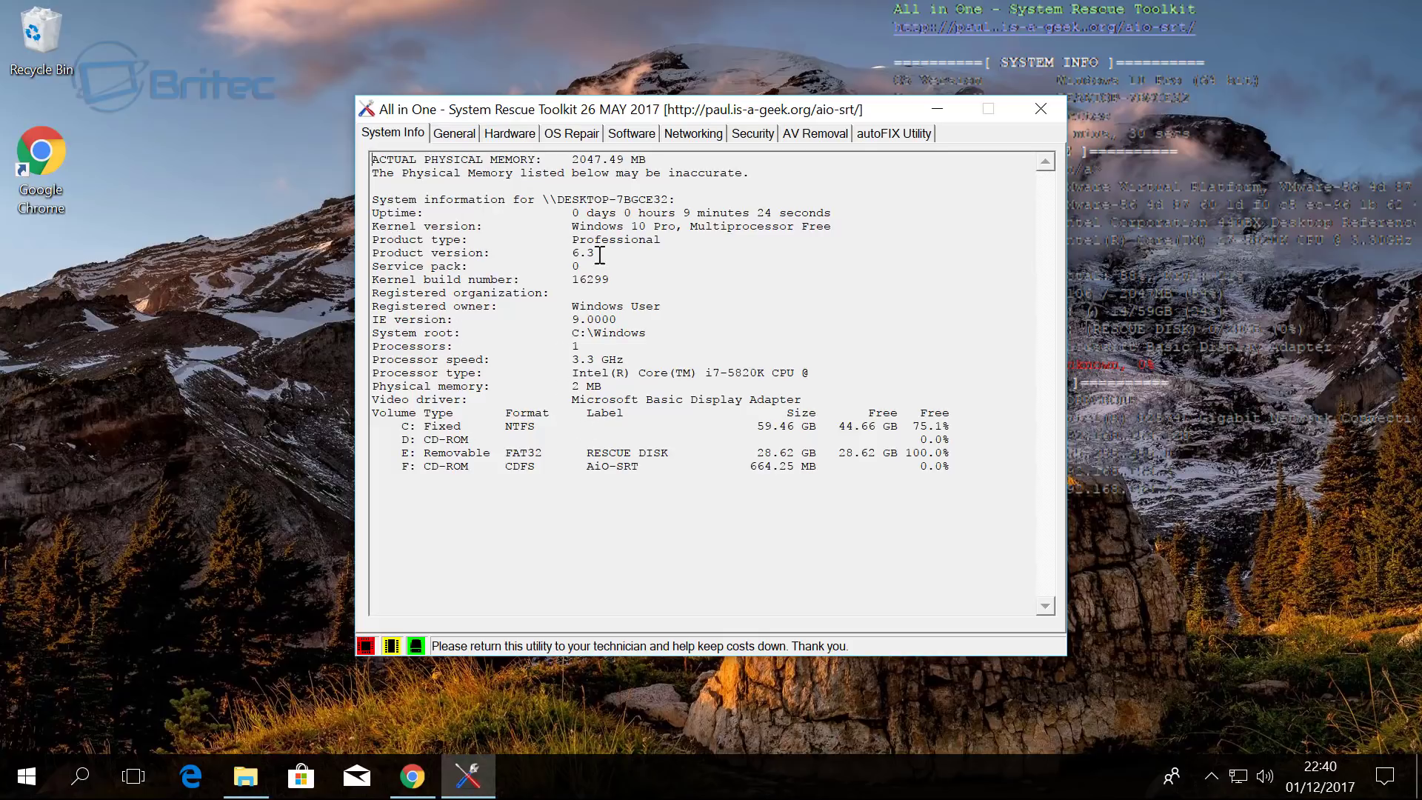
Browse the Hardware, OS Repair, Software, Networking, Security, AV Removal and autoFIX tabs, ending on General
click(453, 134)
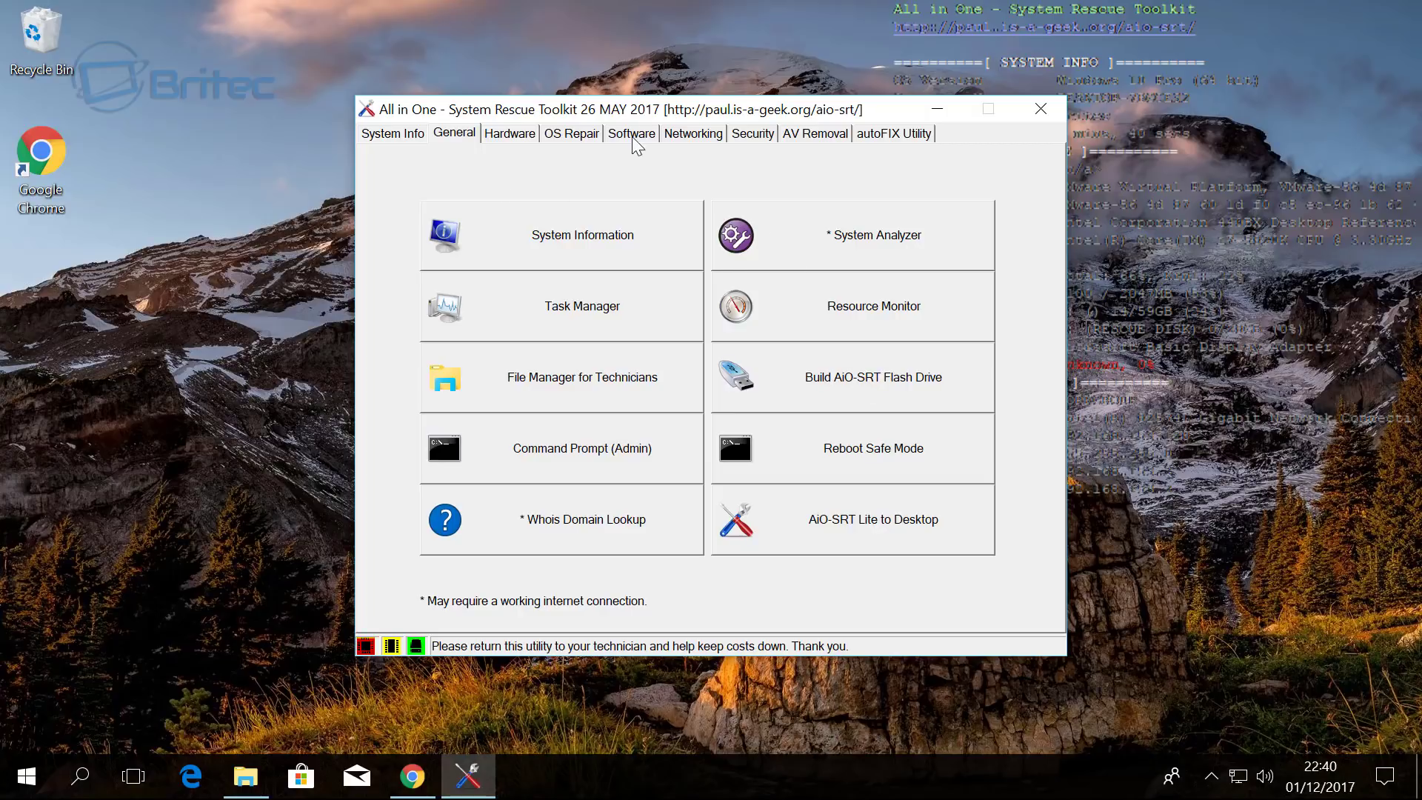
click(522, 139)
click(585, 136)
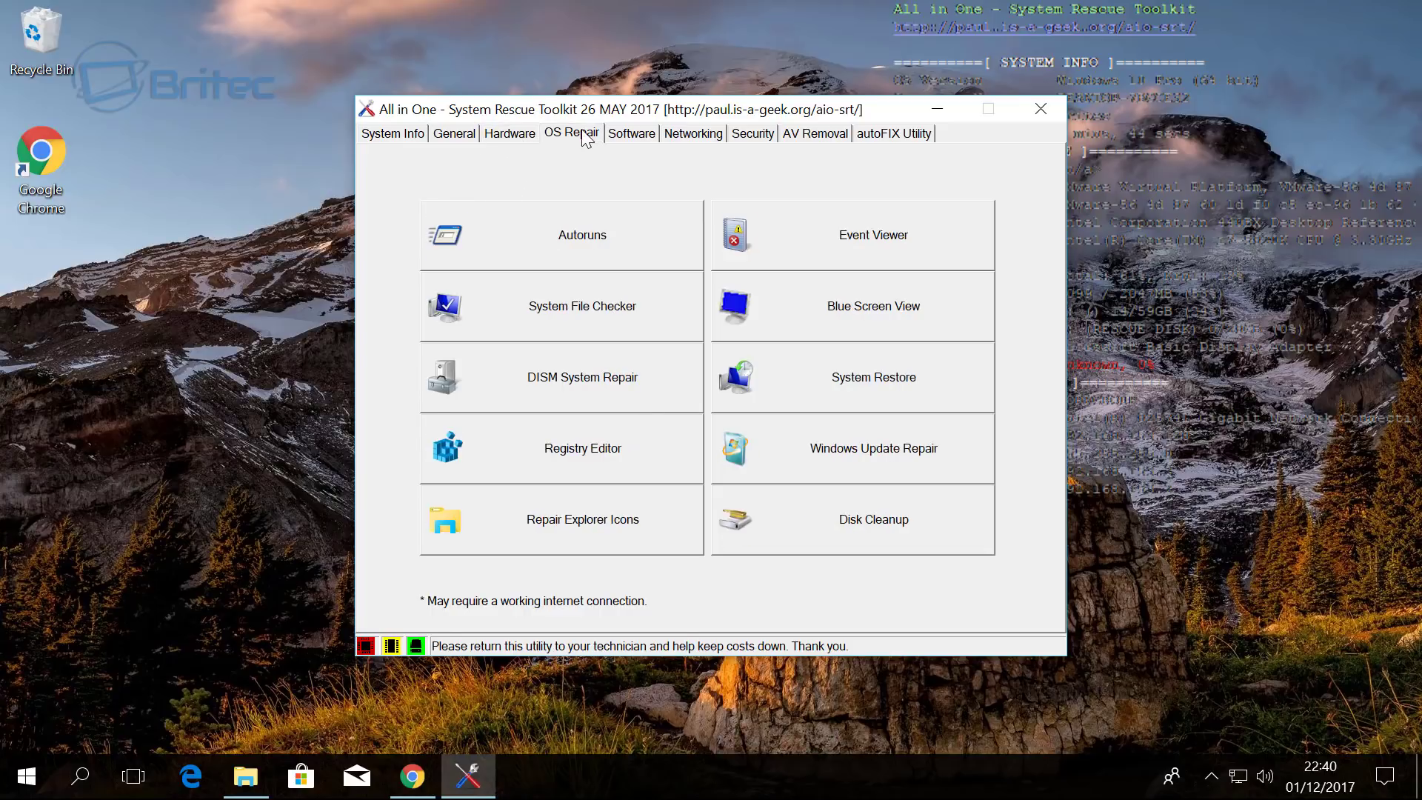
click(638, 136)
click(696, 136)
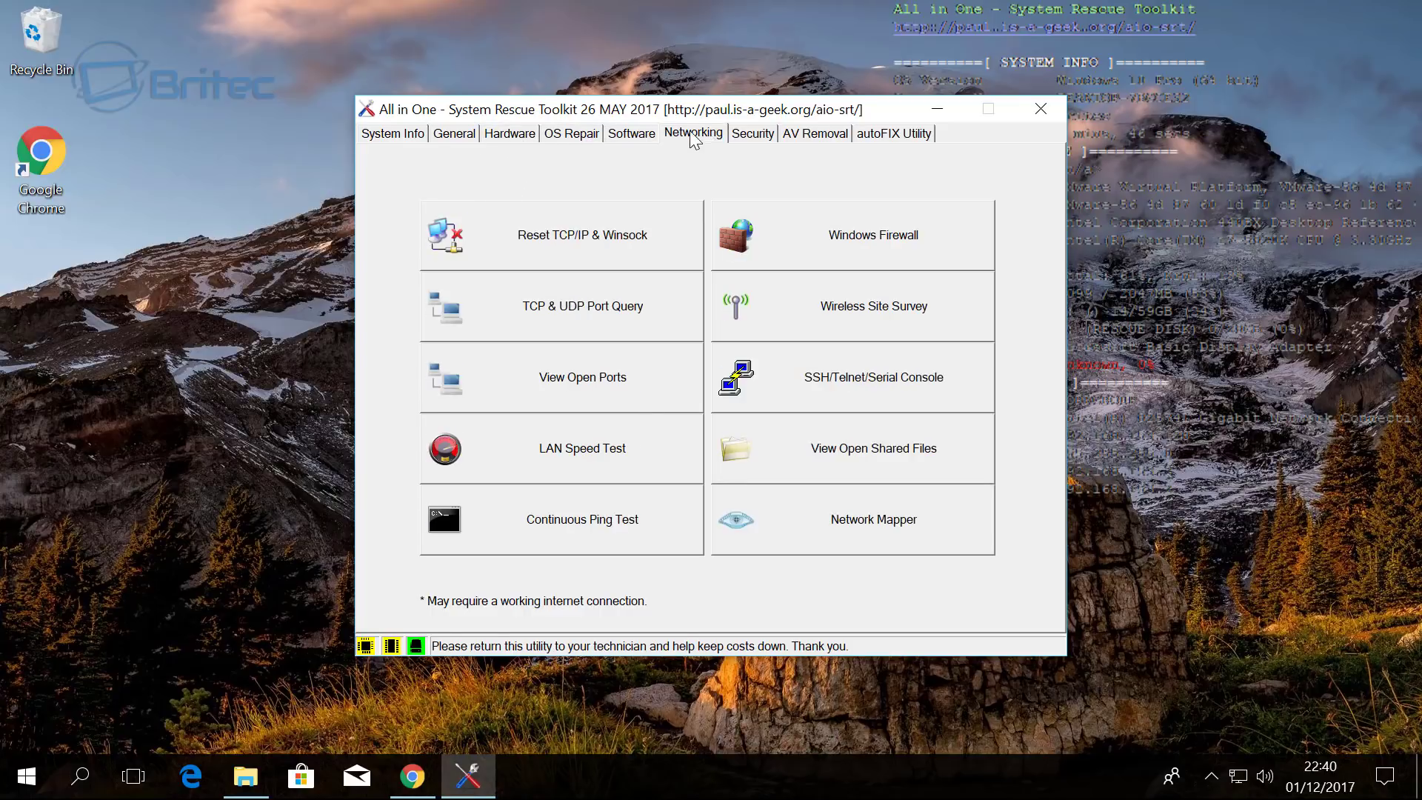
click(756, 137)
click(806, 141)
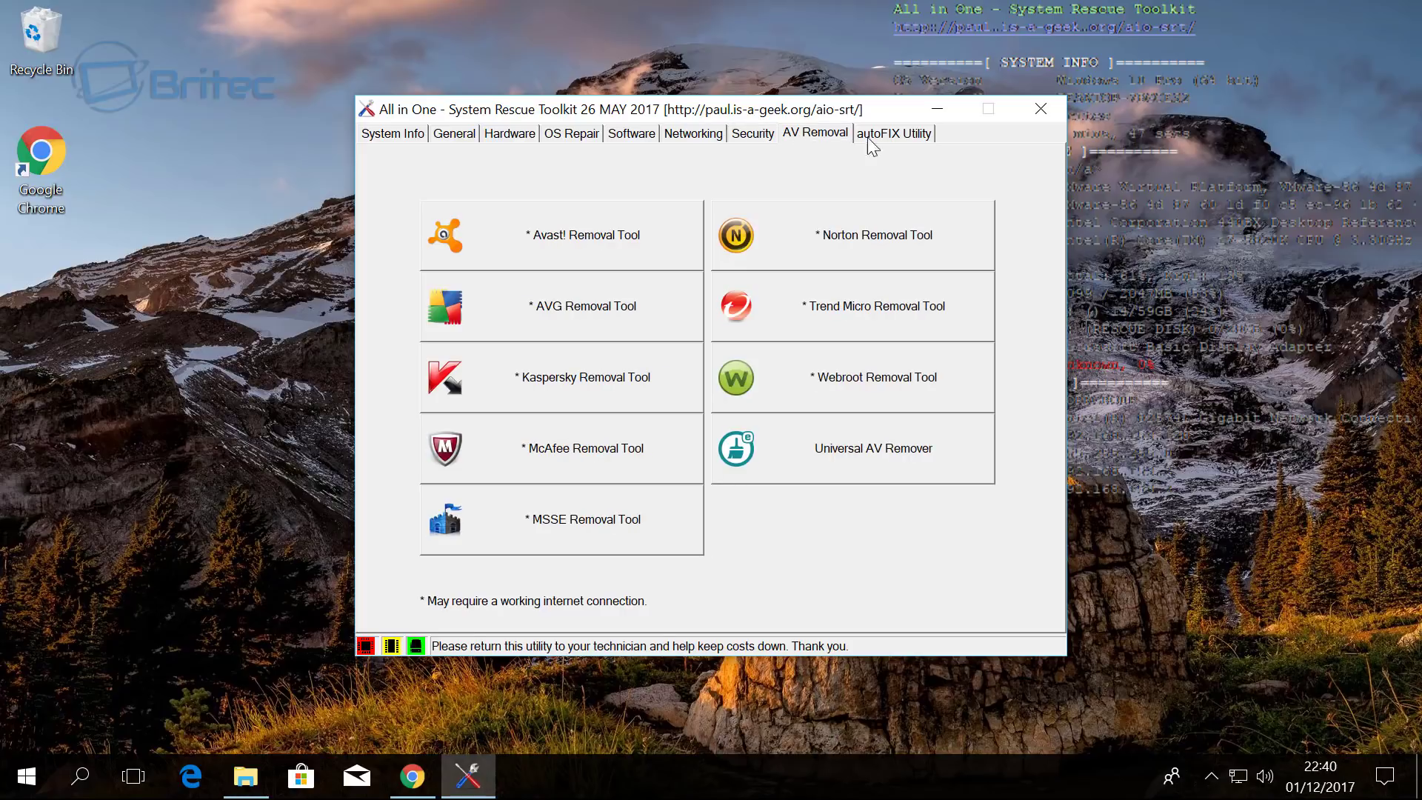
click(899, 139)
click(467, 133)
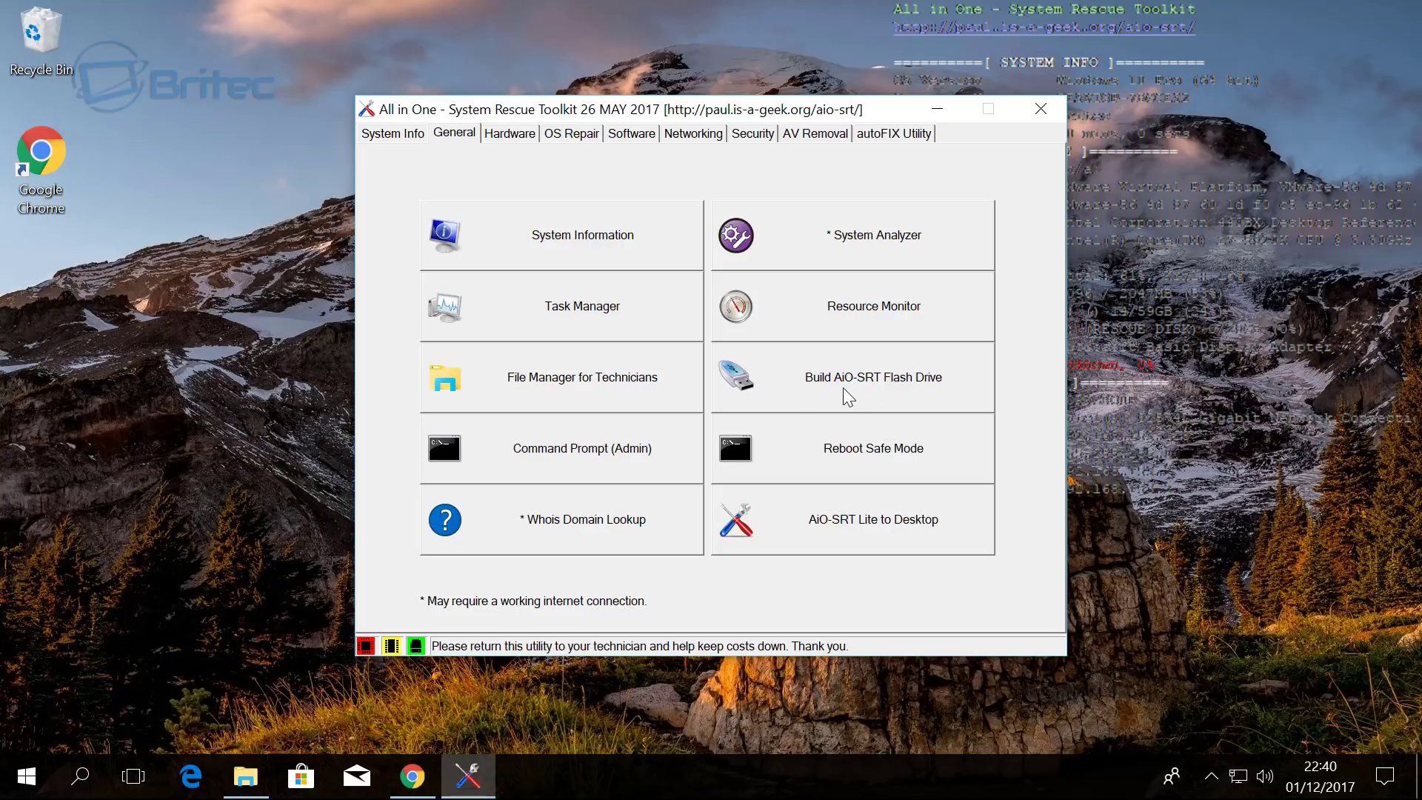
Build the AiO-SRT flash drive on target drive E:, accepting the format warning
click(895, 380)
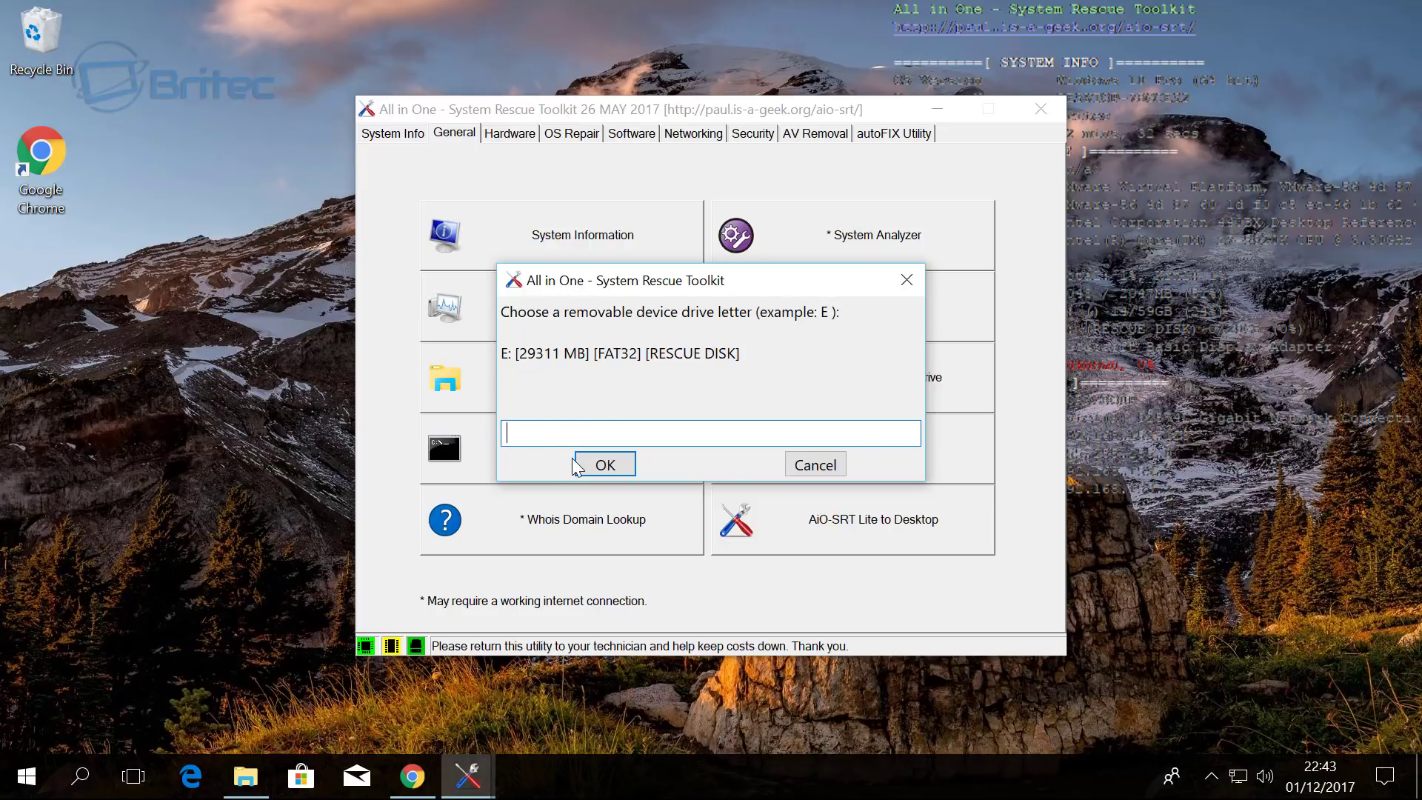
text(E:)
click(594, 464)
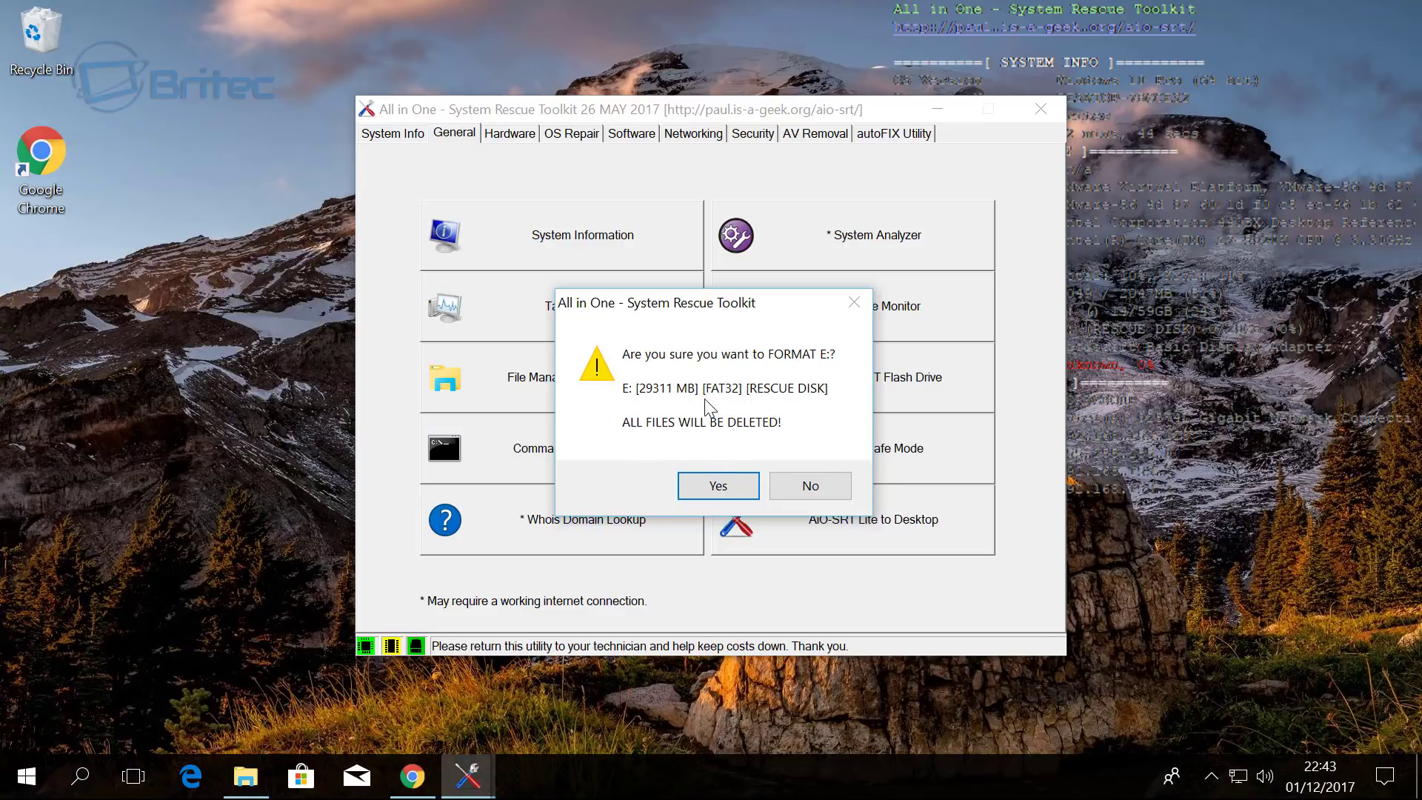
click(719, 486)
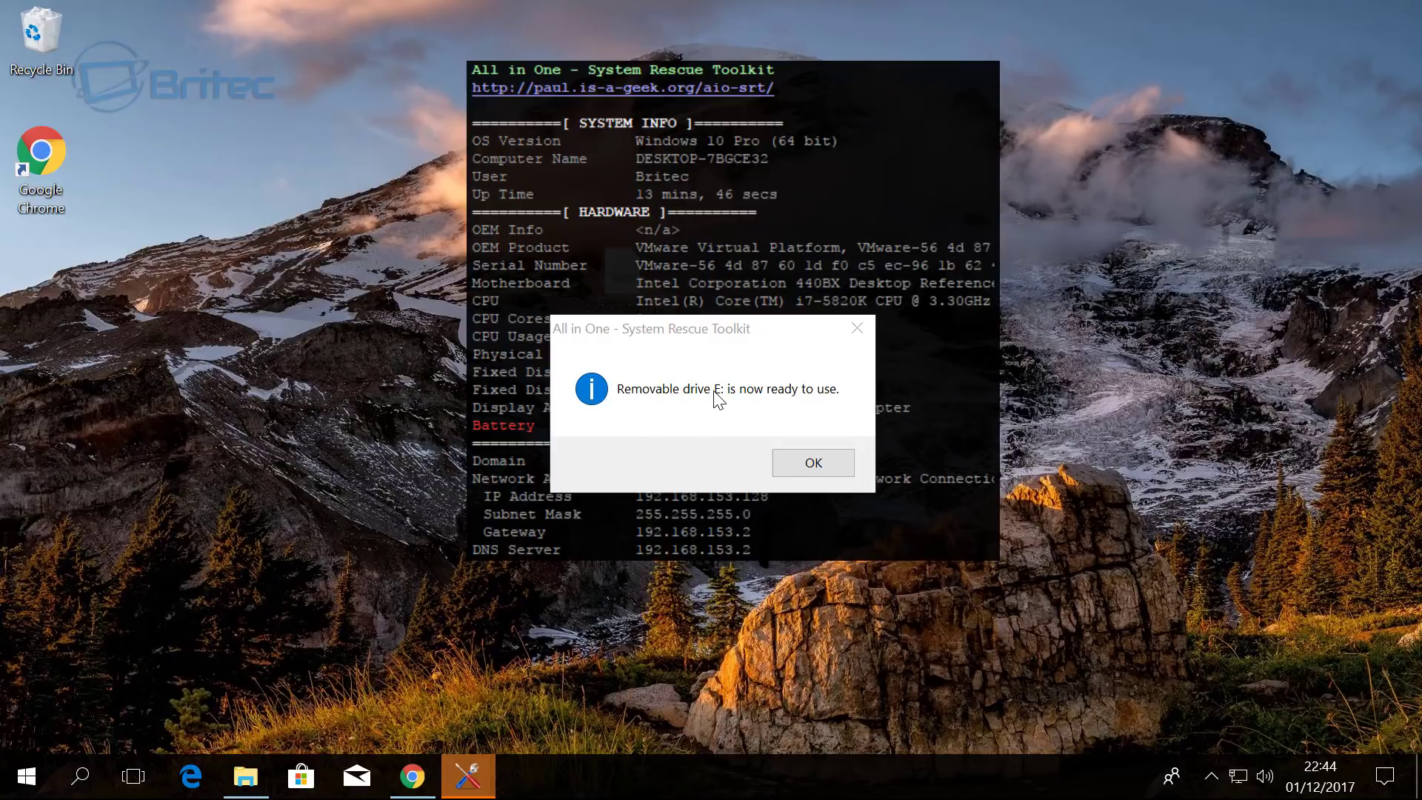
Dismiss the 'Removable drive E: is now ready to use' message
click(814, 466)
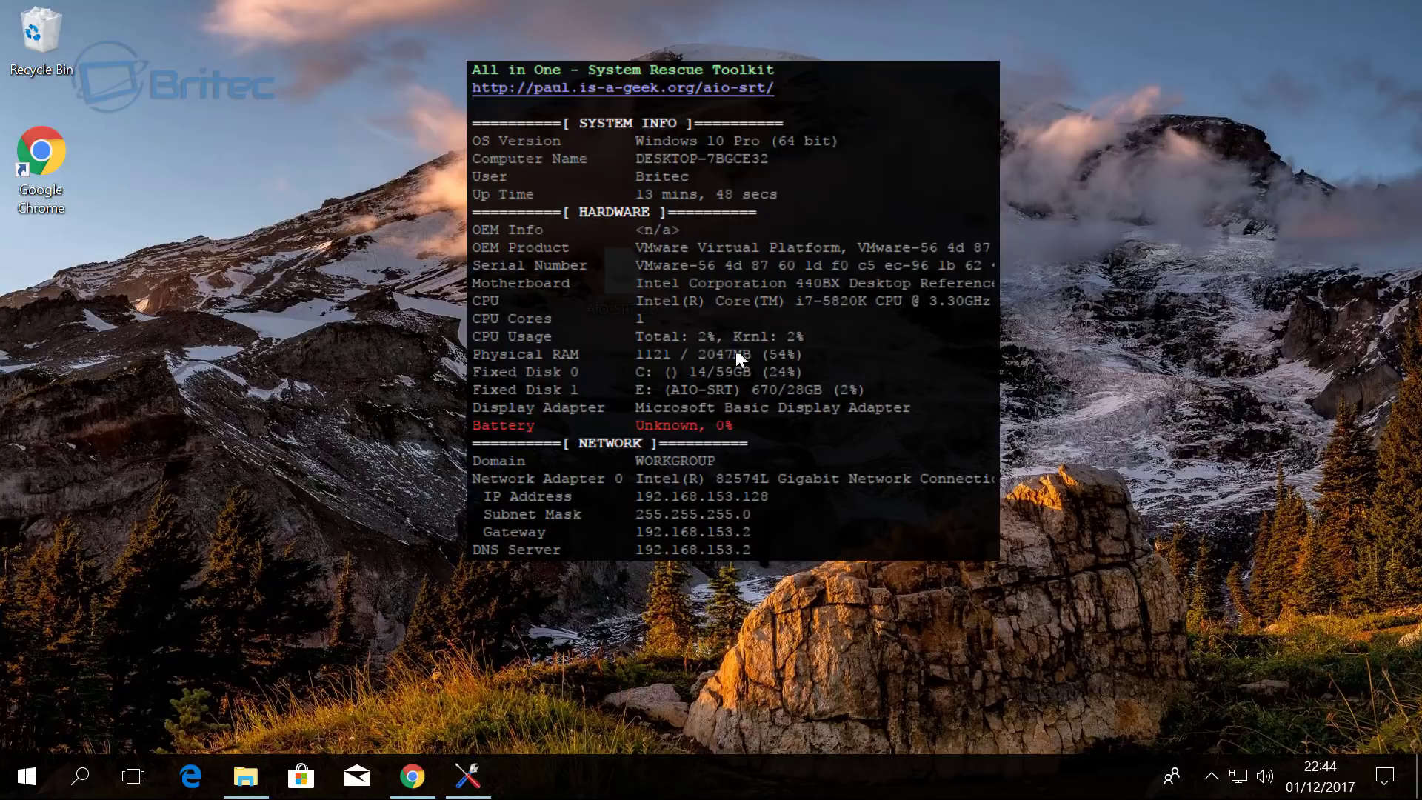